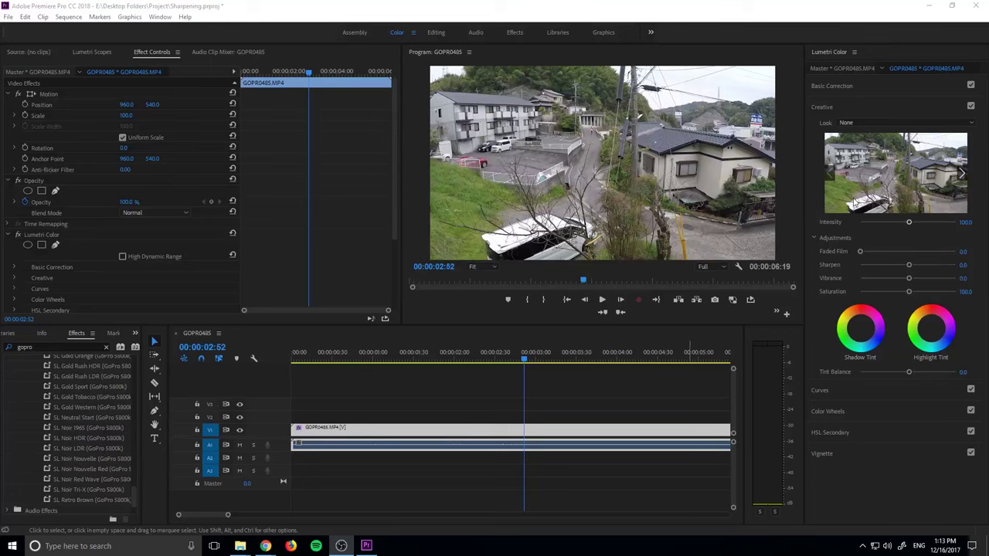
View the list of preset looks available in the Creative section of Lumetri Color
left_click(871, 123)
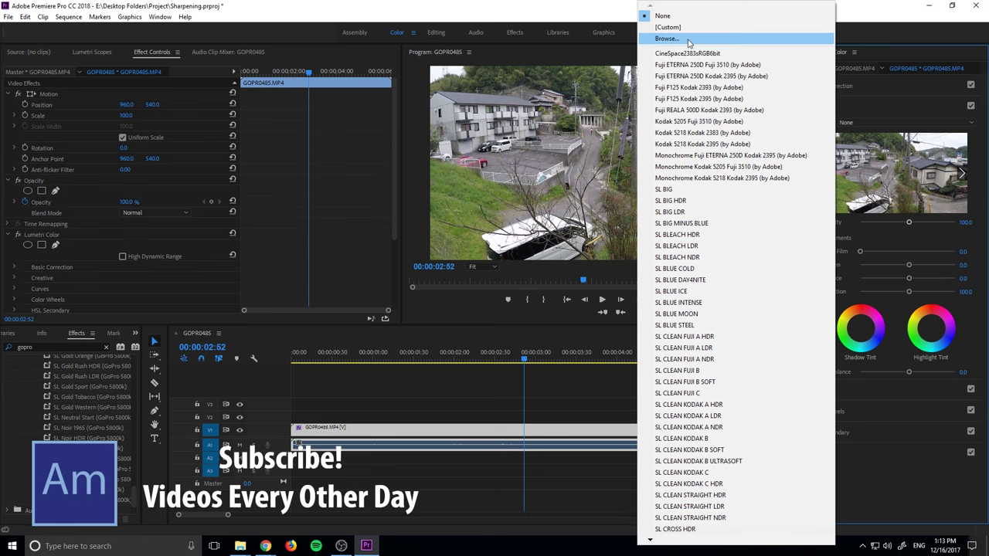
left_click(866, 462)
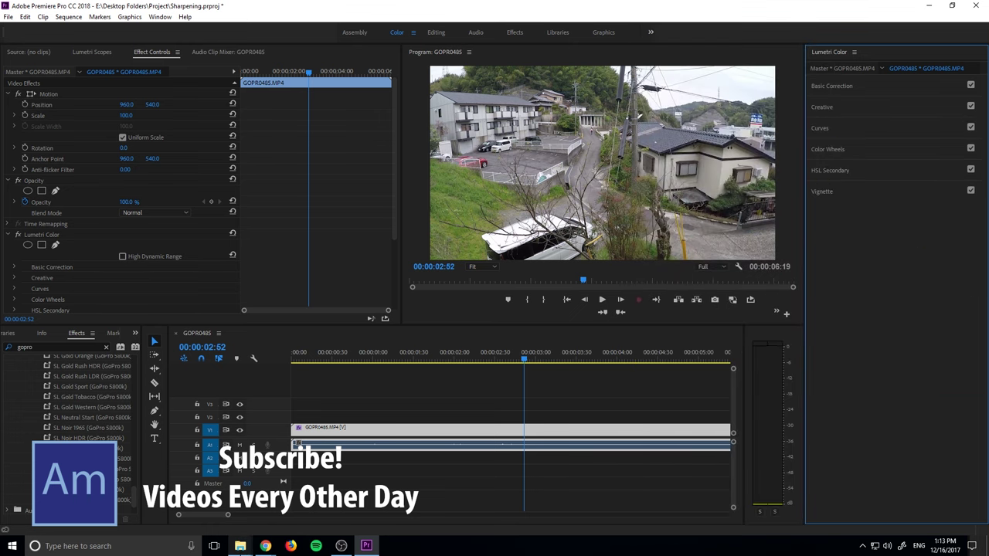
Switch to File Explorer, open the smallhd_movielooks folder in Downloads, and select its seven .cube LUT files
mouse_move(237, 536)
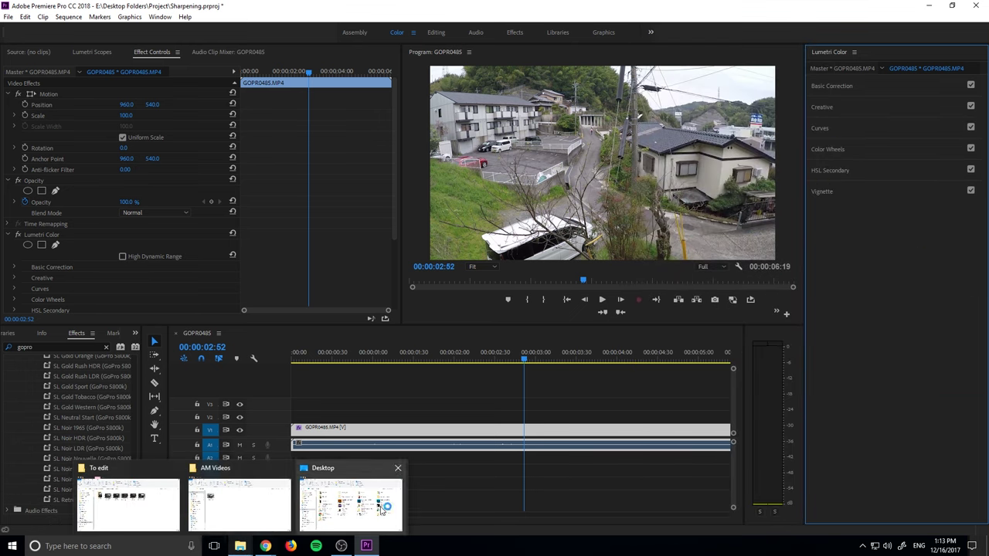
left_click(350, 504)
left_click(541, 363)
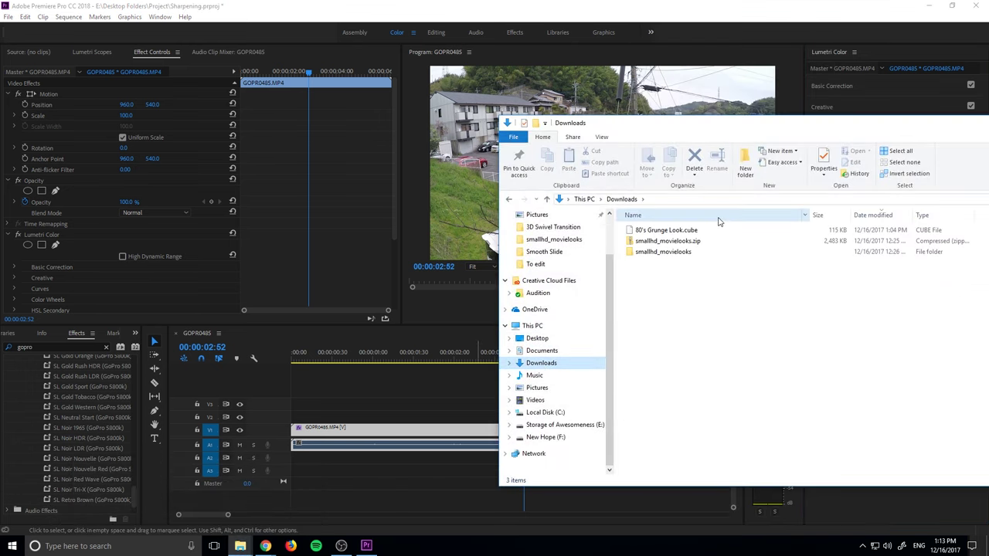
left_click_drag(707, 117, 557, 67)
double_click(576, 197)
left_click_drag(588, 267, 556, 180)
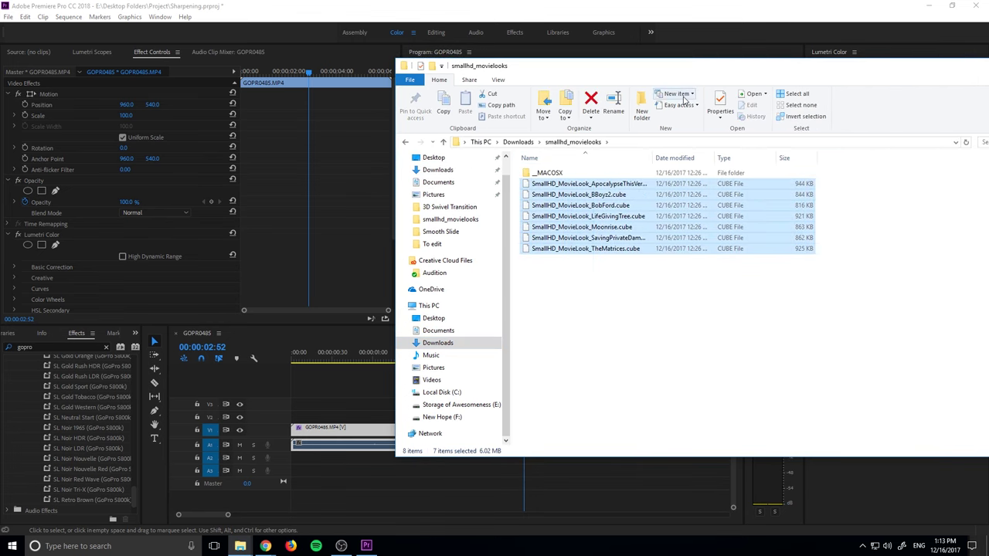
left_click_drag(708, 64, 704, 75)
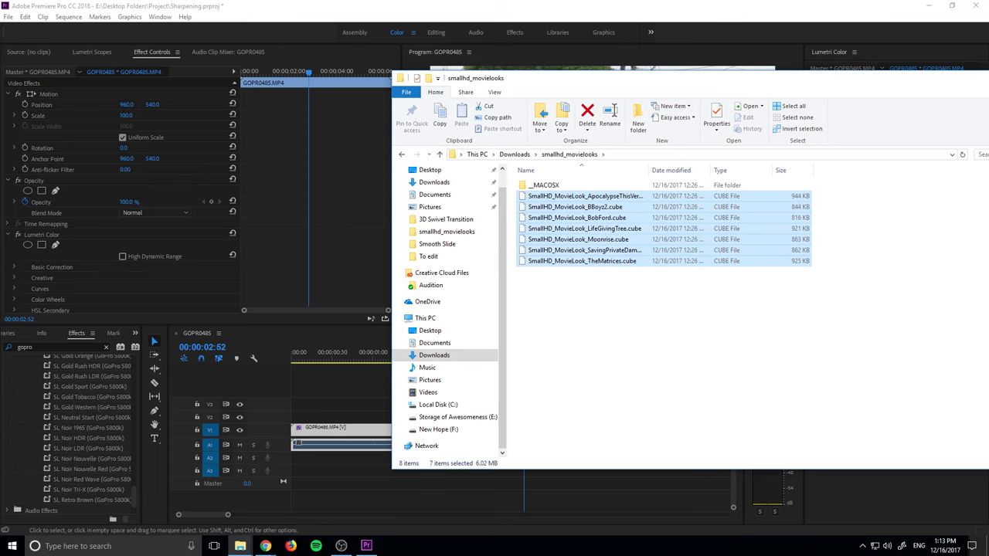
Look at SmallHD's Movie Look Pack download page in Chrome, then return to File Explorer and deselect the LUT files
left_click_drag(116, 555, 2, 91)
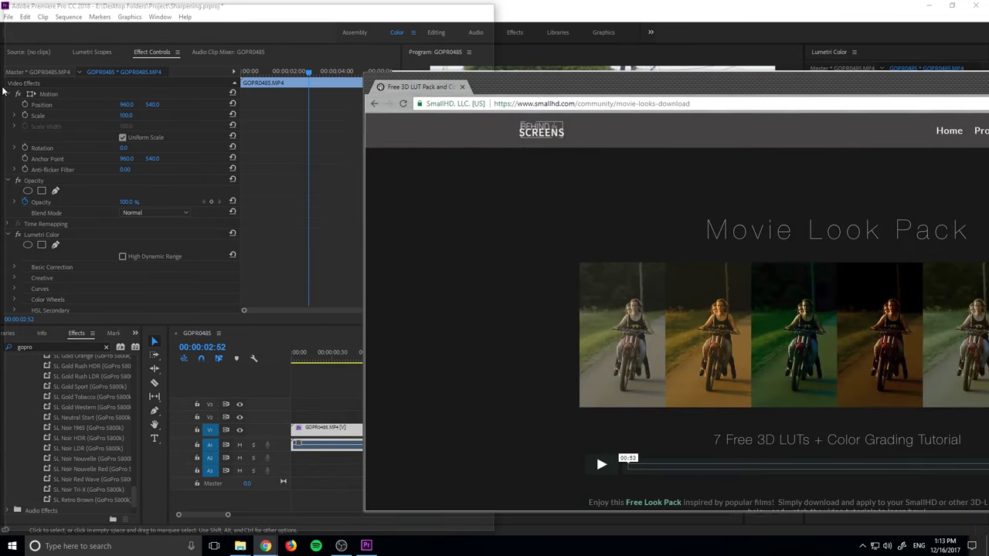
left_click_drag(2, 91, 734, 6)
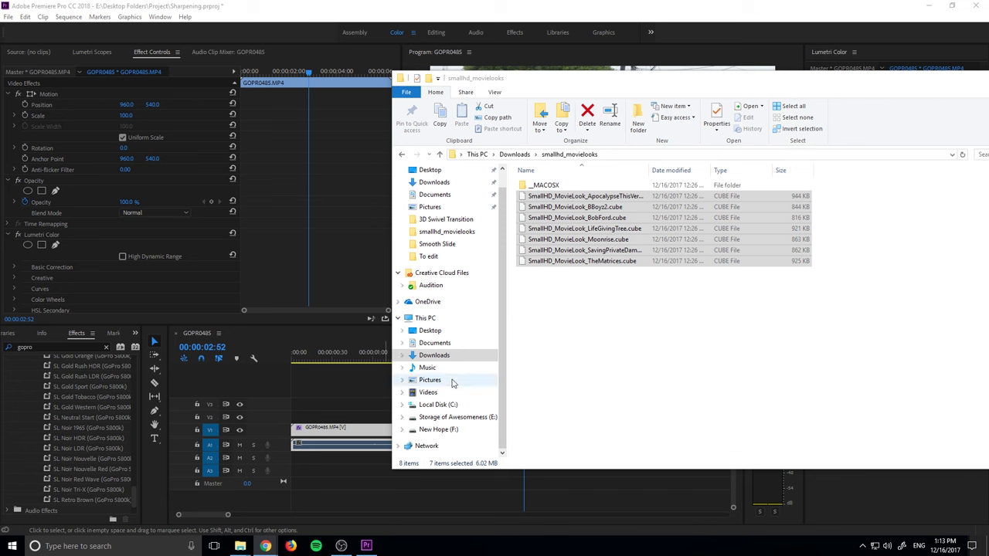
left_click(593, 316)
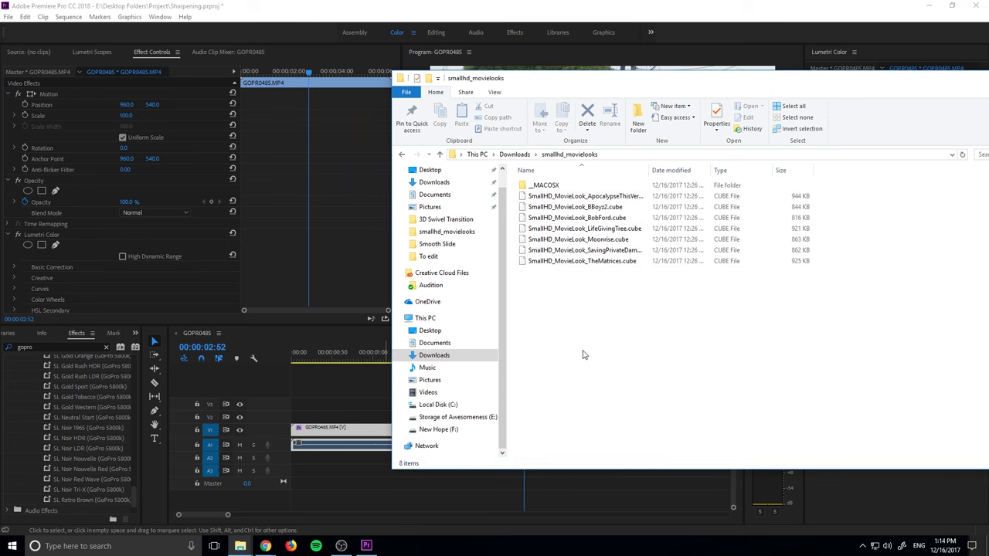
Search Windows for "premiere" and follow the Adobe Premiere Pro CC 2018 shortcut's file location to its installation folder
left_click(438, 404)
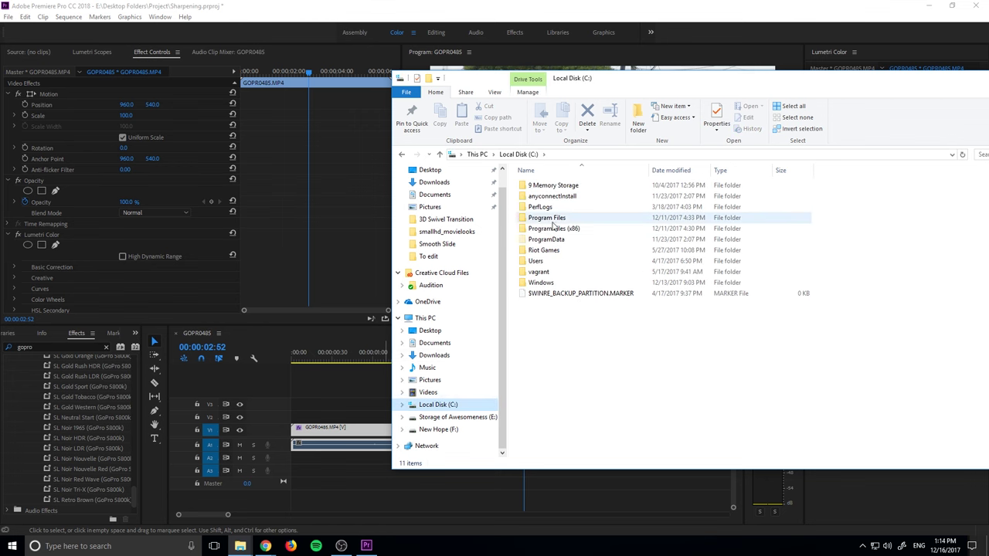
left_click(88, 546)
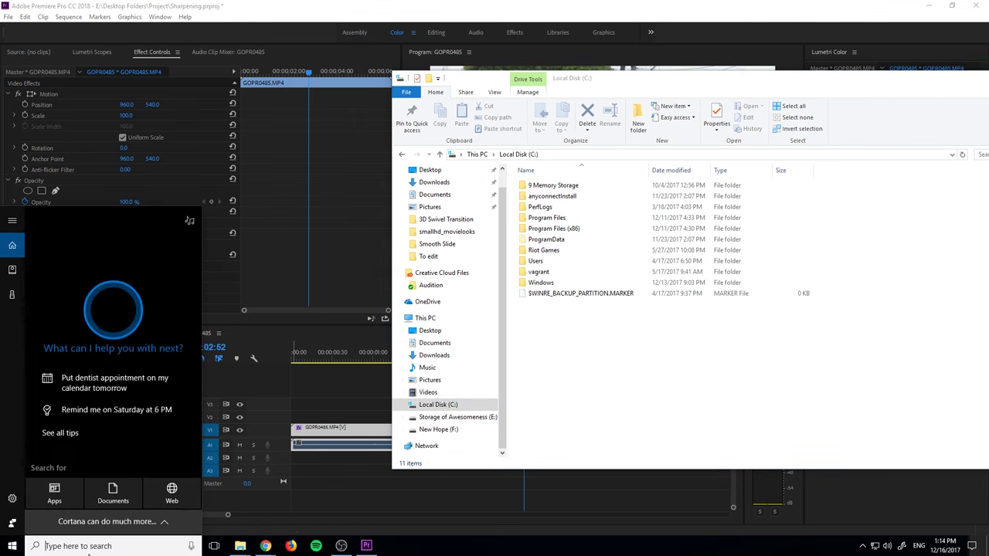
type("premiere")
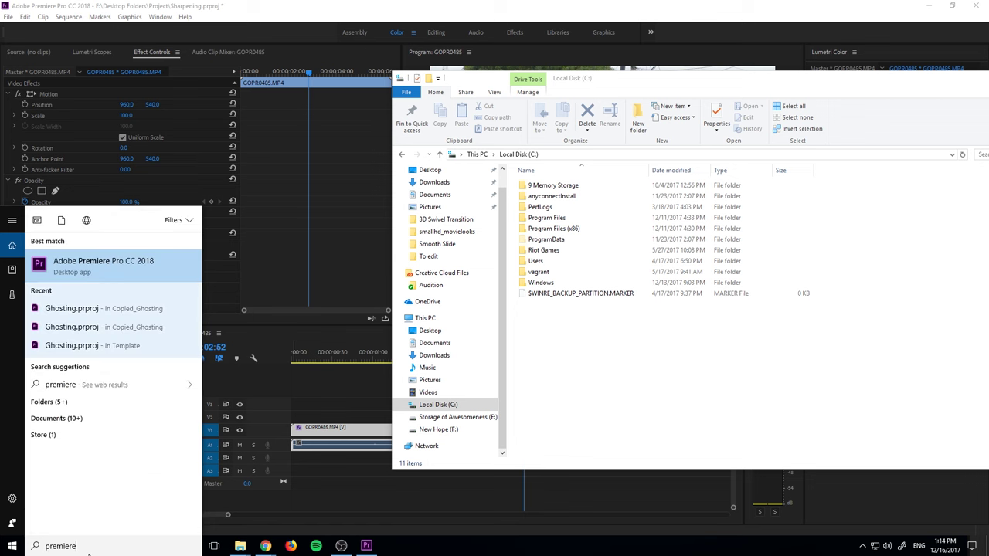
right_click(98, 266)
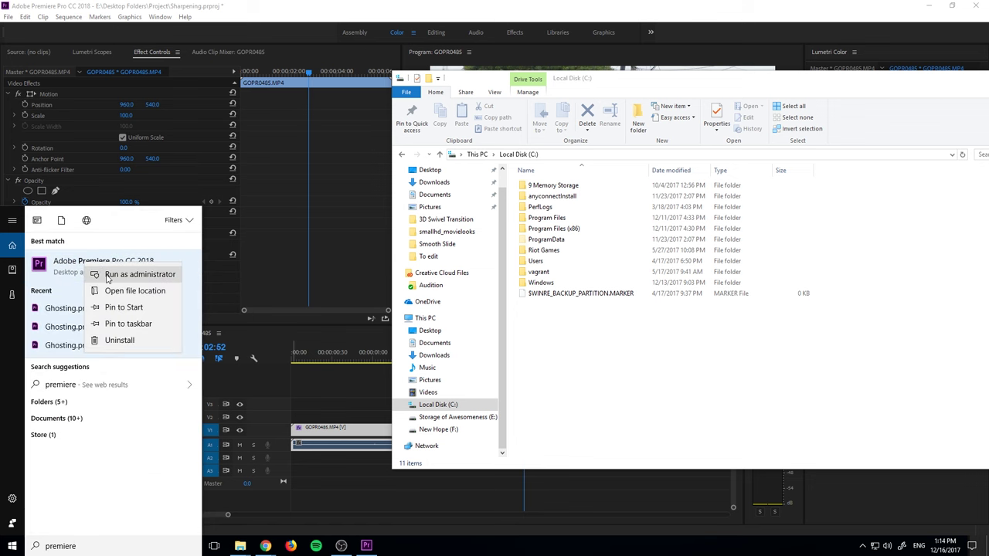
left_click(126, 291)
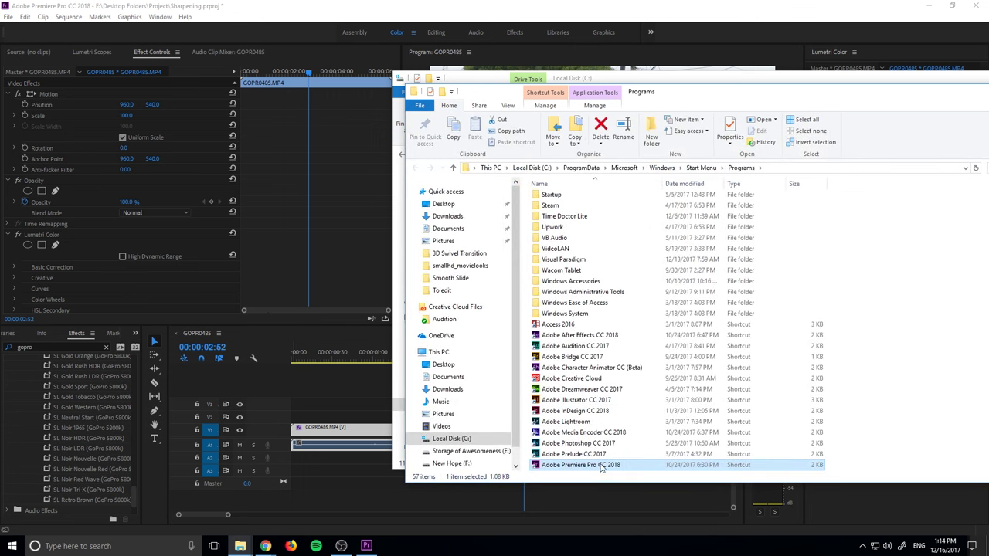
right_click(601, 468)
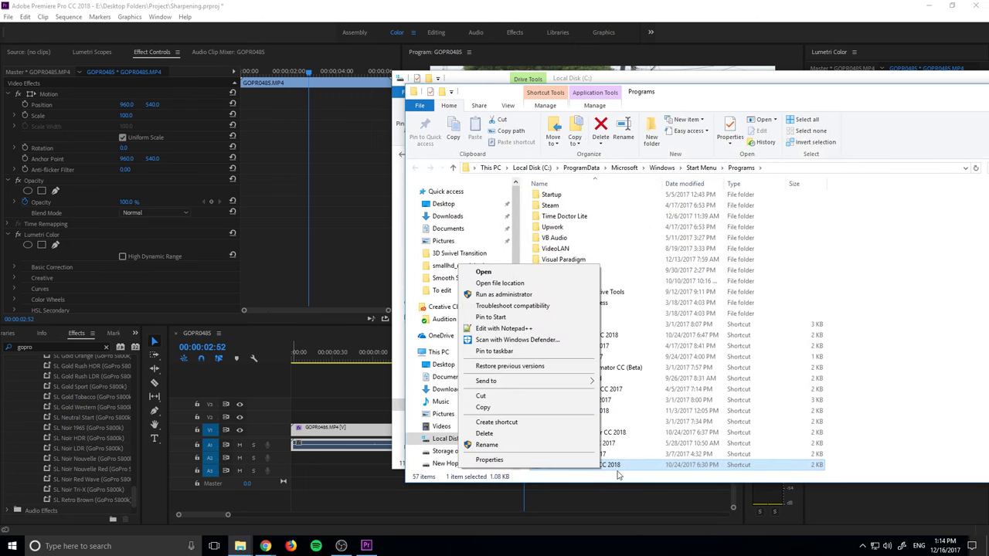
left_click(500, 283)
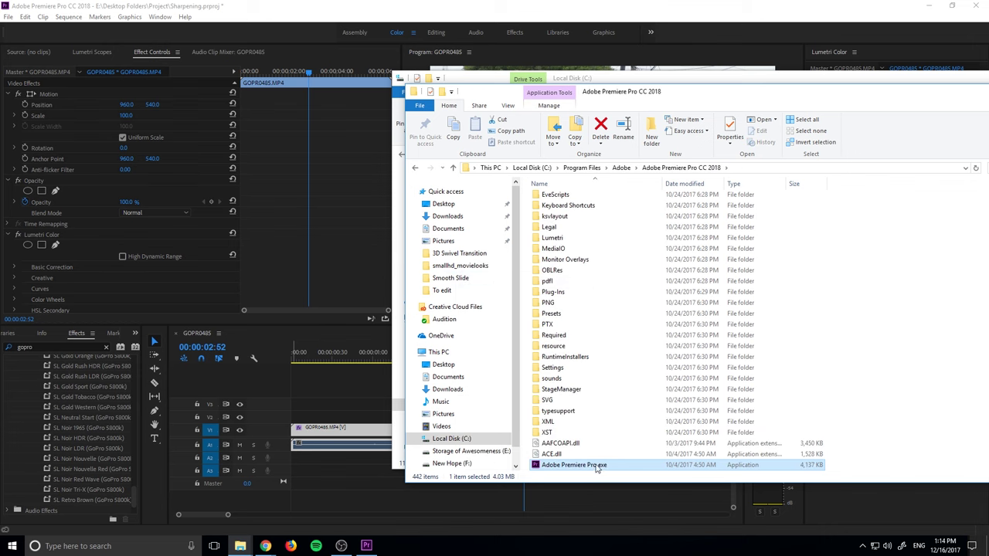
Open the LUTs folder inside Lumetri, select the Creative folder, and position the window so the Lumetri Color panel stays visible
scroll(597, 463, "up", 3)
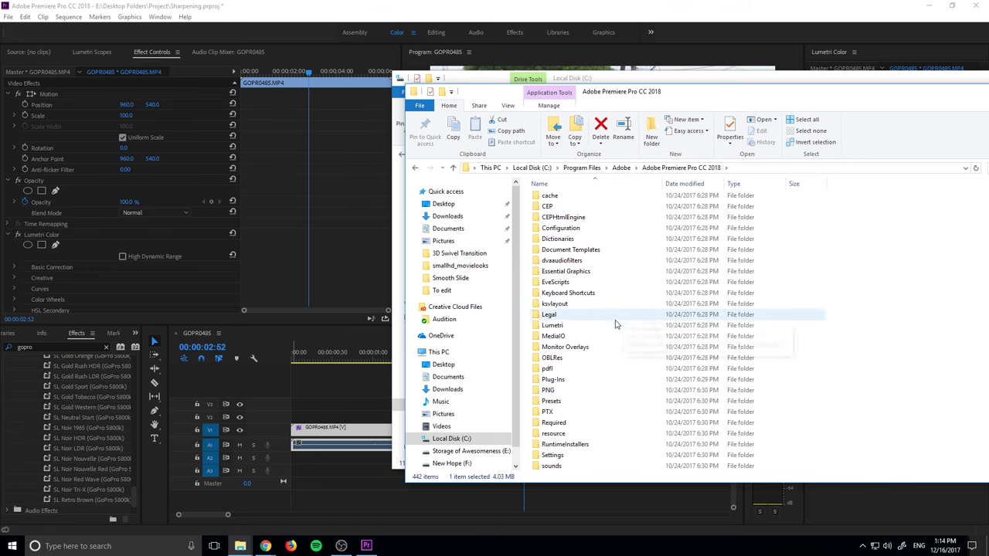
double_click(594, 328)
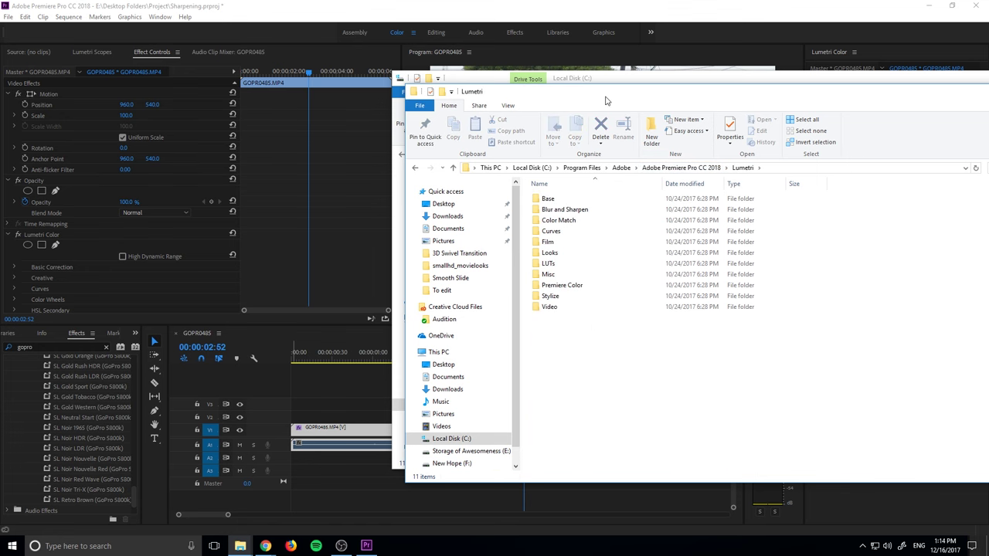
left_click_drag(605, 99, 681, 116)
double_click(652, 283)
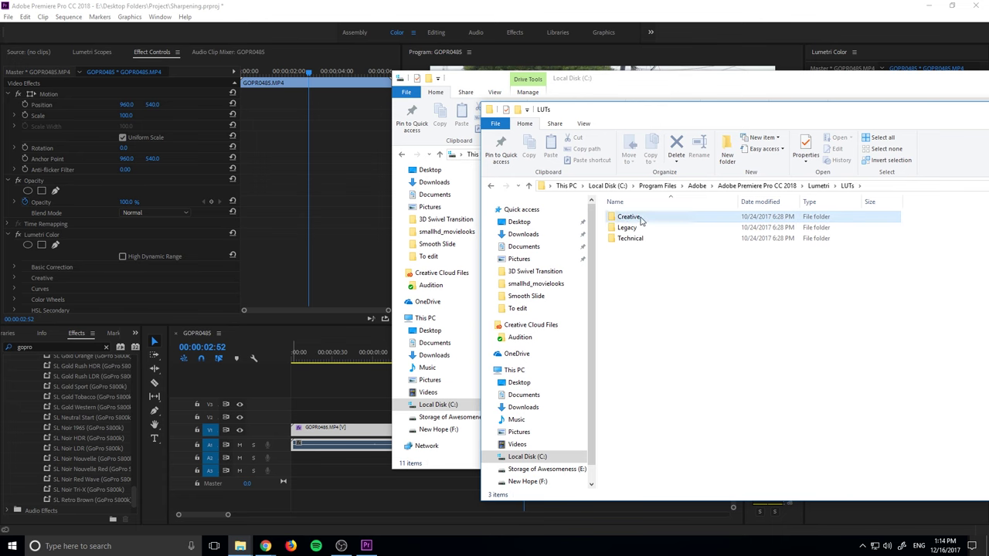
left_click(656, 217)
left_click_drag(700, 75, 988, 116)
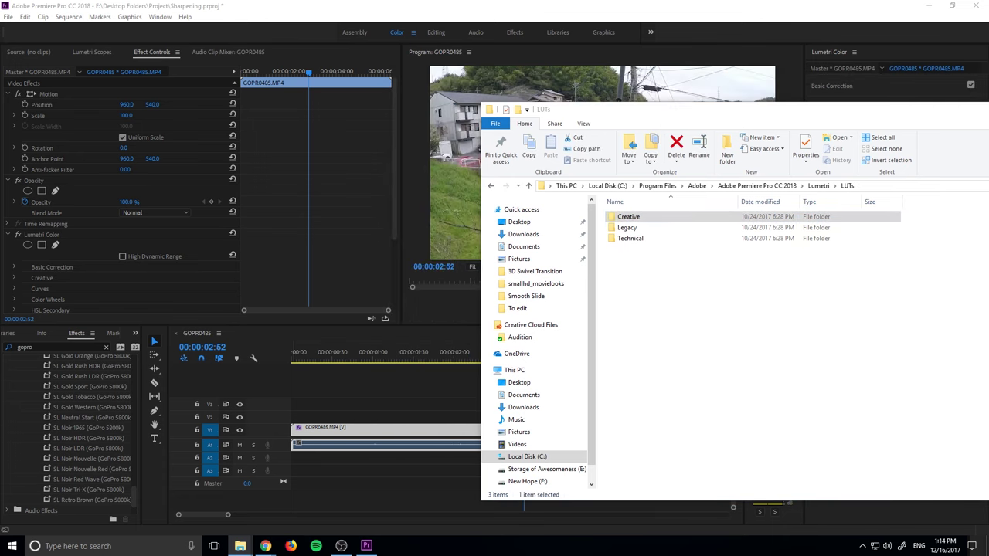
left_click_drag(813, 124, 307, 117)
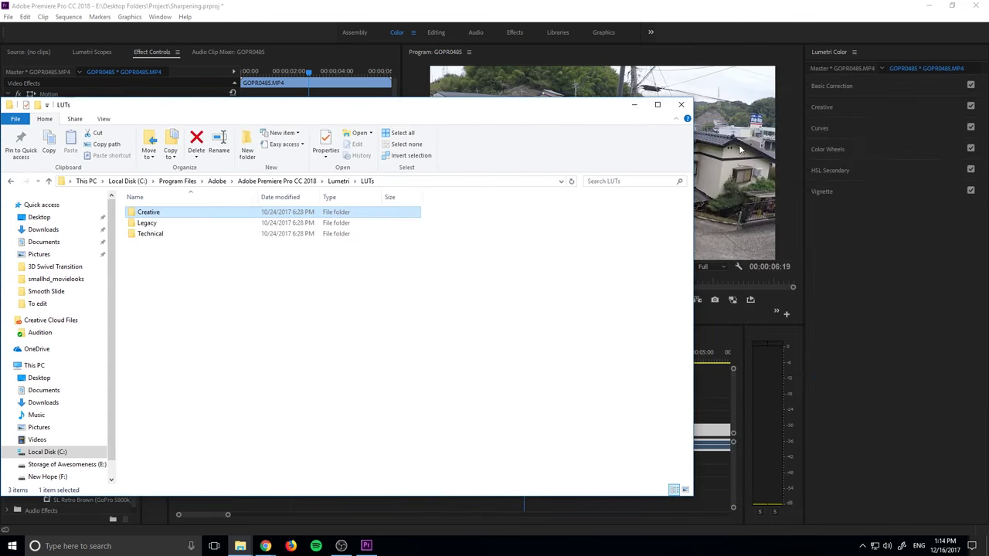
Switch to Premiere Pro and examine the Input LUT setting in Basic Correction and the Look setting in Creative
left_click(831, 107)
left_click(840, 85)
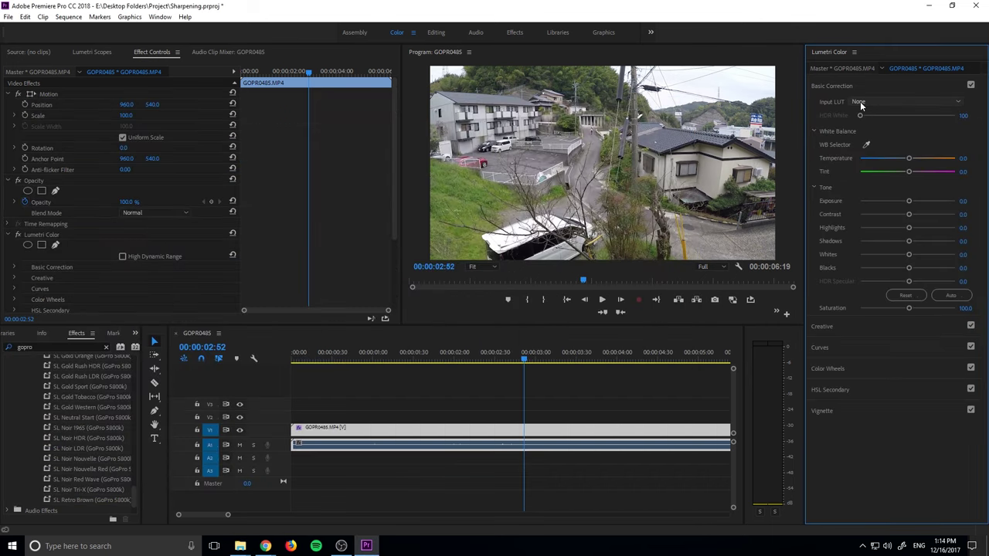
left_click(827, 319)
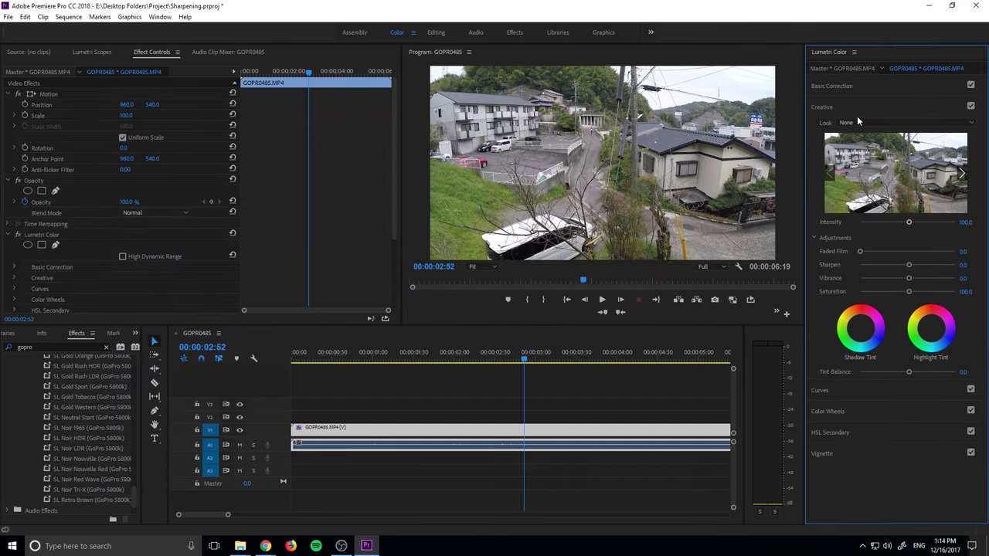
key("alt+Tab")
left_click(807, 99)
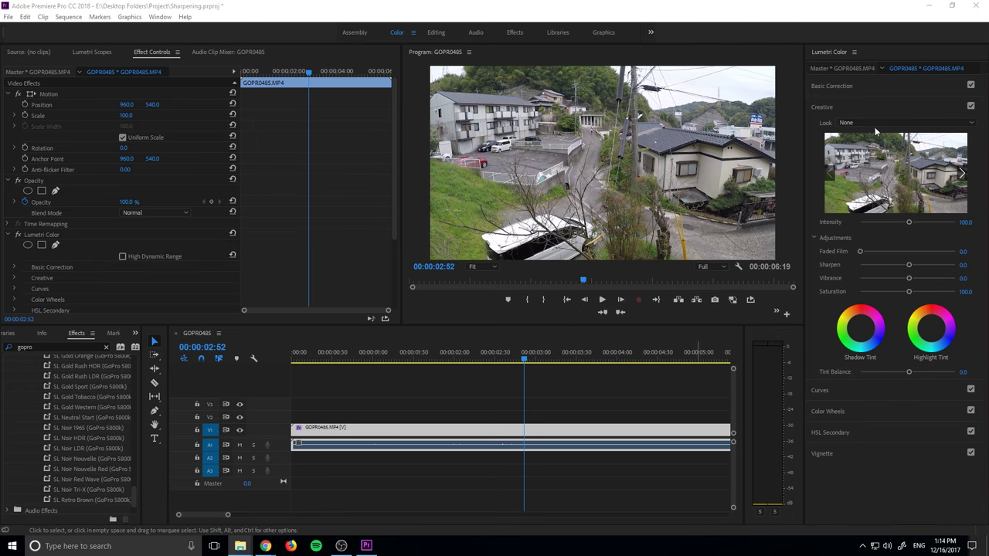
Open the Creative LUTs folder in File Explorer and compare its files with the Look list in Premiere Pro
mouse_move(240, 546)
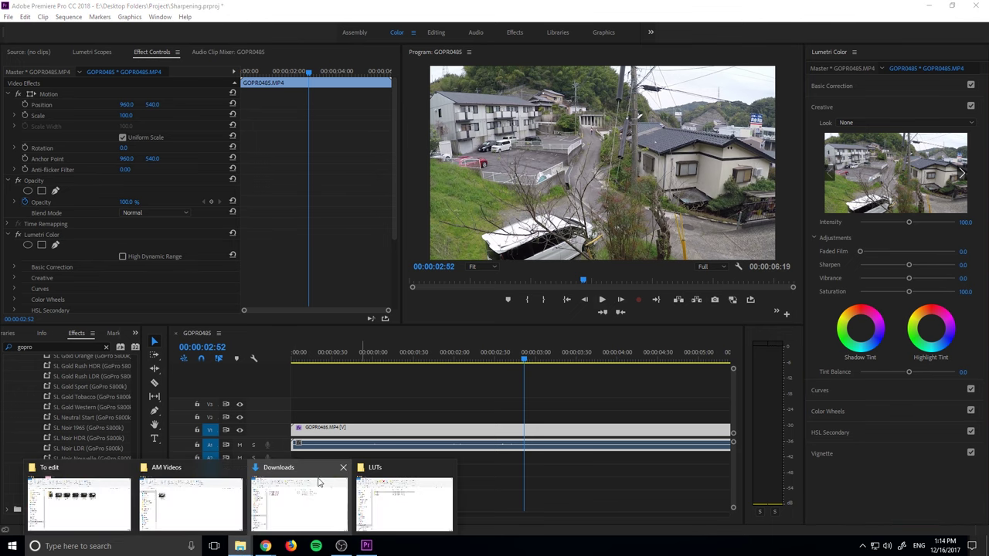
left_click(399, 493)
double_click(194, 214)
scroll(224, 313, "down", 12)
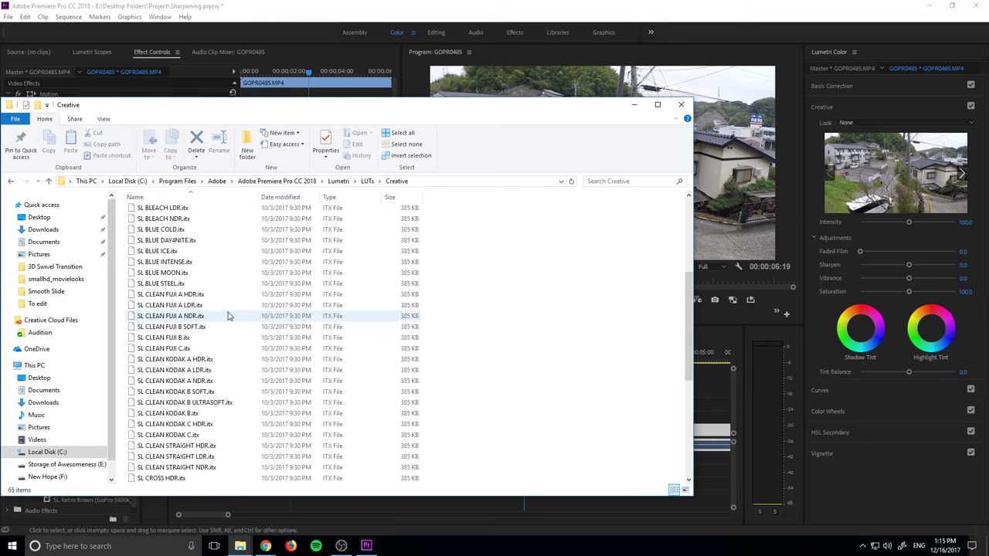
scroll(173, 331, "down", 1)
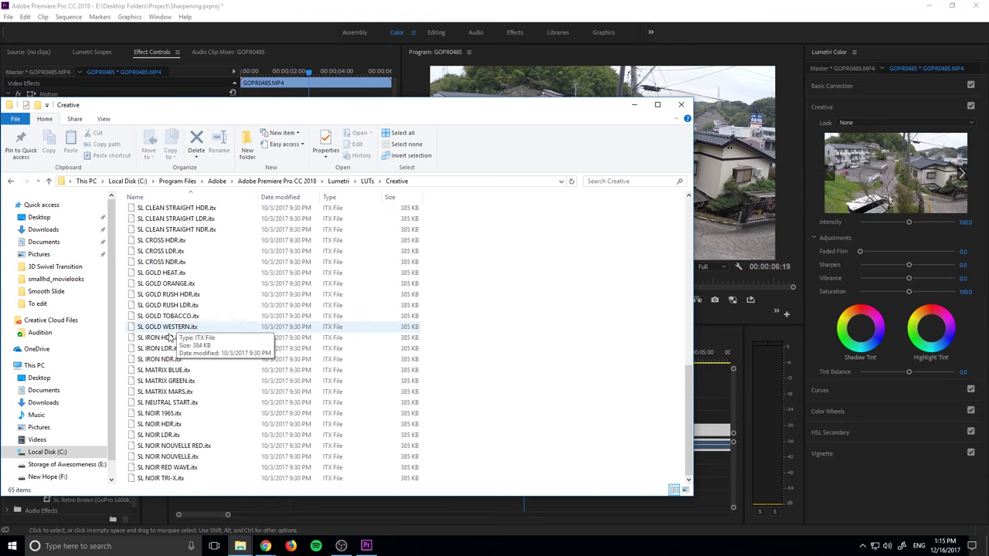
left_click(874, 124)
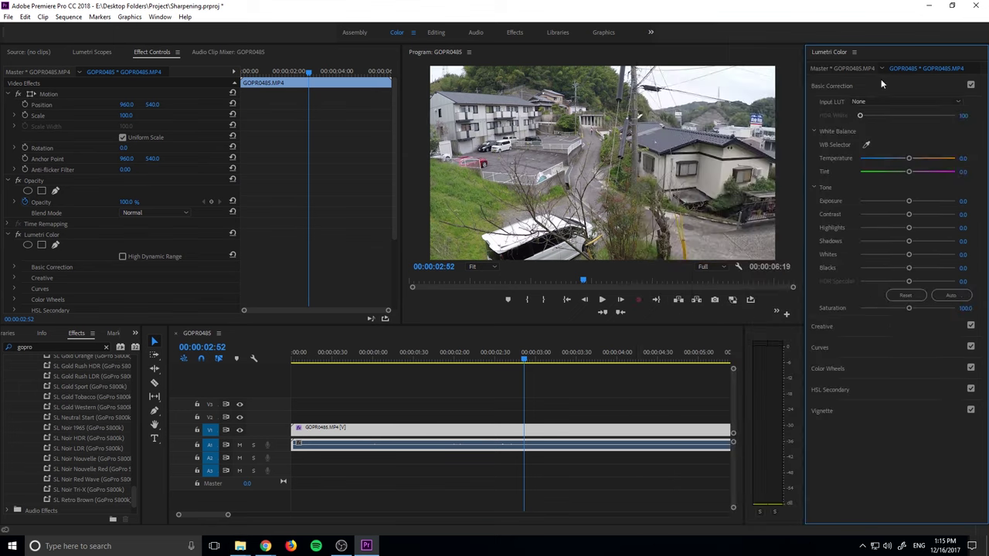
View the Input LUT list in Basic Correction, then open the Technical LUTs folder in File Explorer to compare its files
left_click(859, 102)
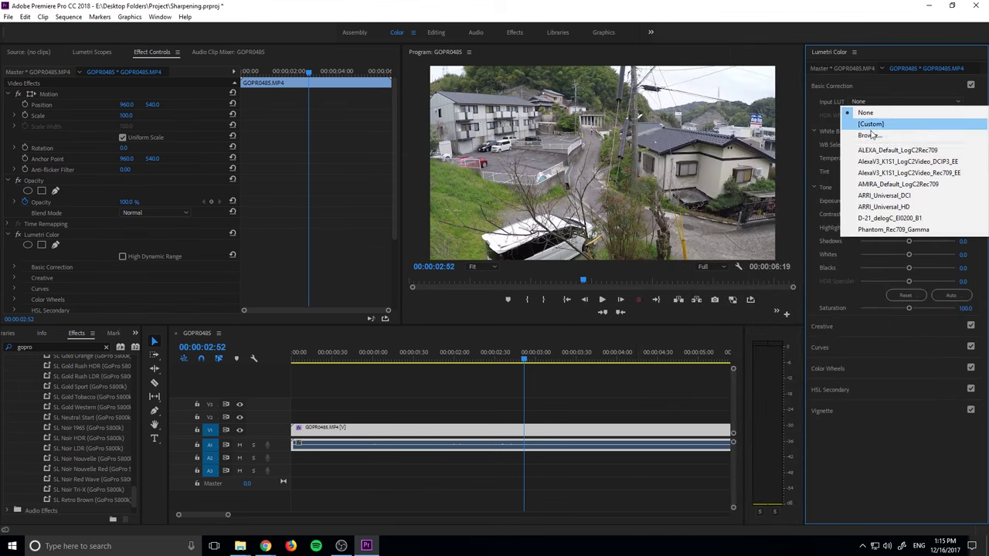
left_click(240, 546)
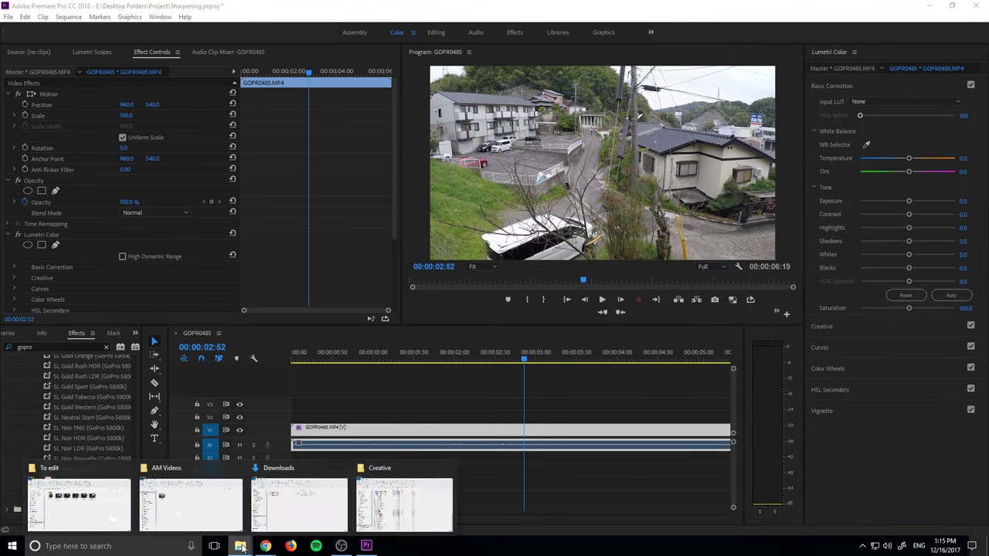
left_click(432, 513)
left_click(10, 184)
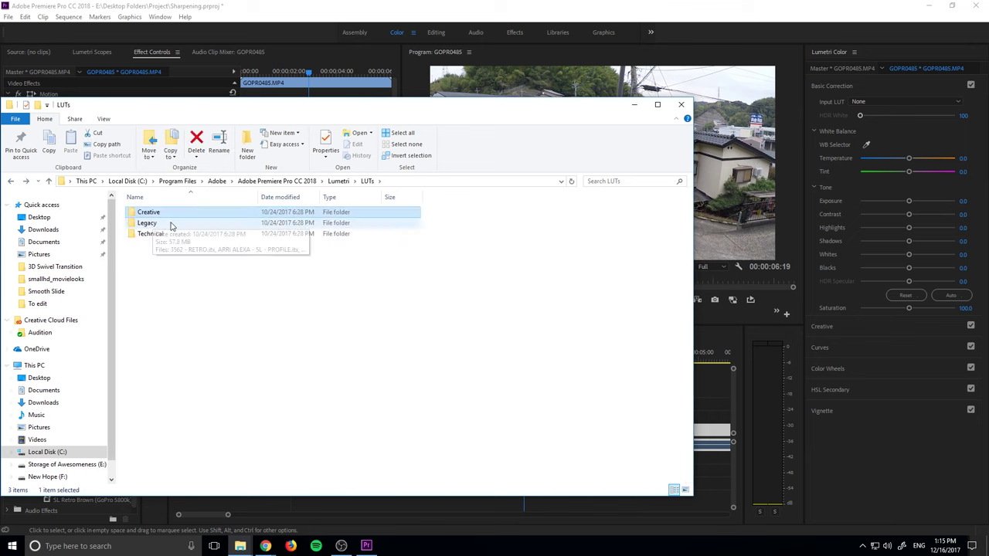
double_click(172, 234)
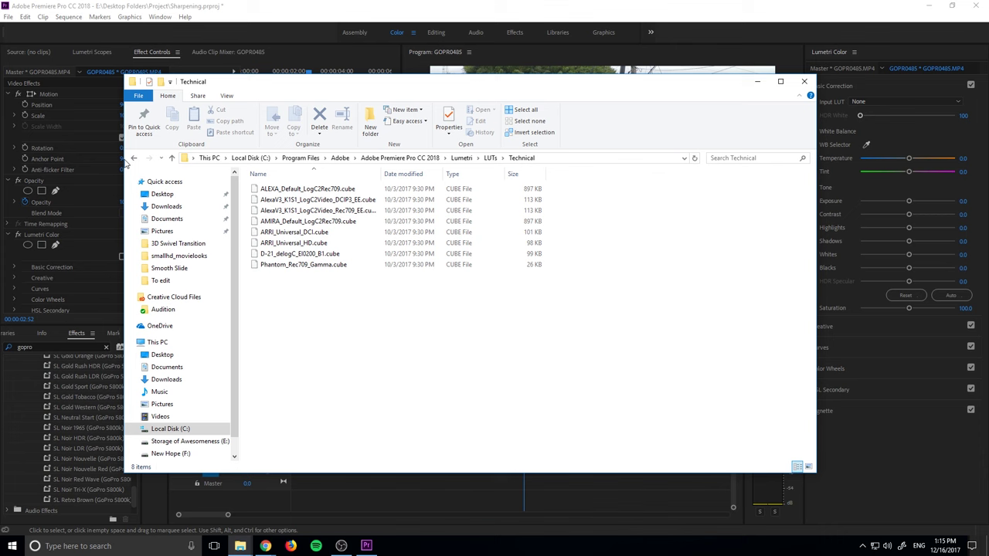
Return to the LUTs folder and browse the files in its Creative subfolder again
left_click(133, 157)
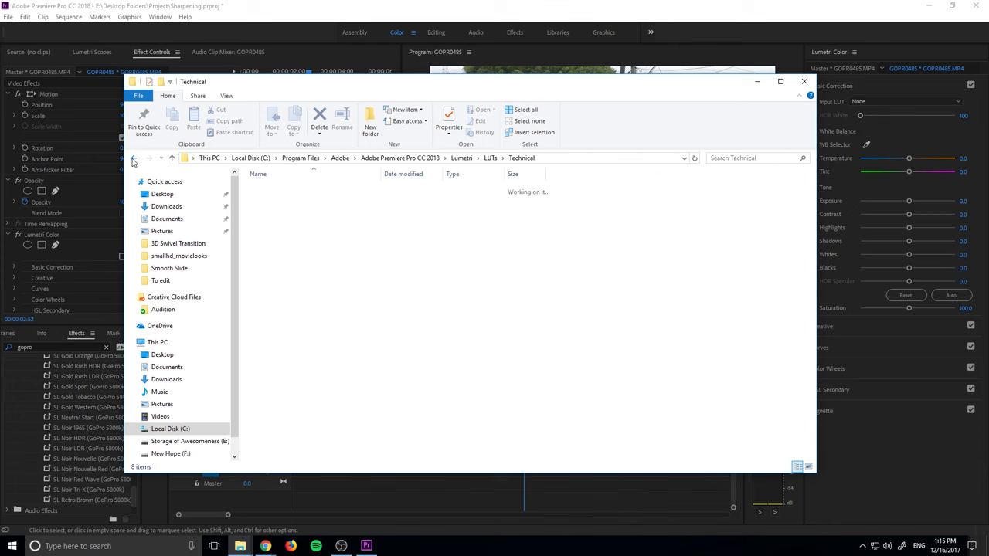
double_click(286, 190)
scroll(325, 309, "down", 5)
scroll(326, 305, "down", 7)
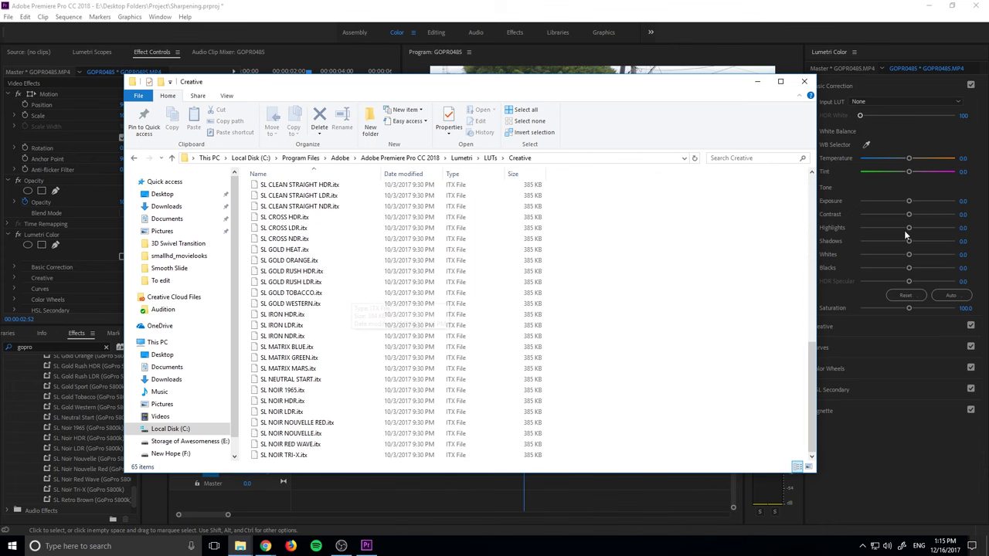
key("alt+Tab")
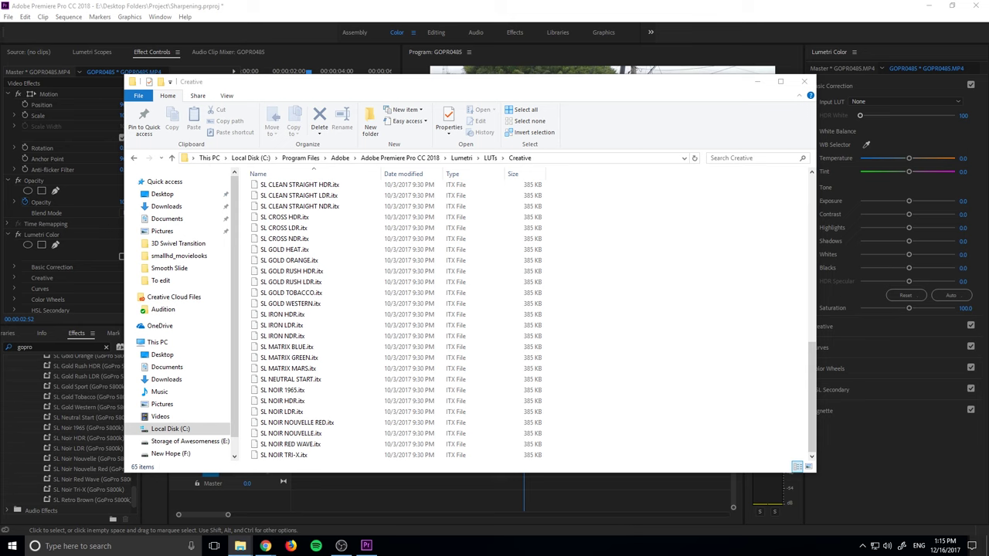
Move the seven SmallHD MovieLook .cube files from smallhd_movielooks into the Creative LUTs folder, granting administrator permission for the files
left_click_drag(988, 153, 597, 175)
left_click_drag(563, 433, 301, 300)
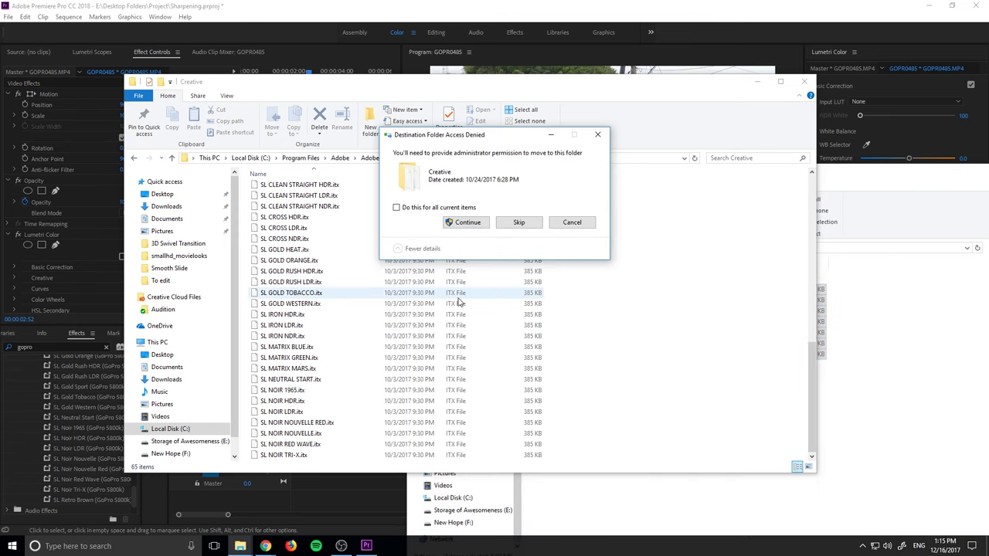
left_click(464, 222)
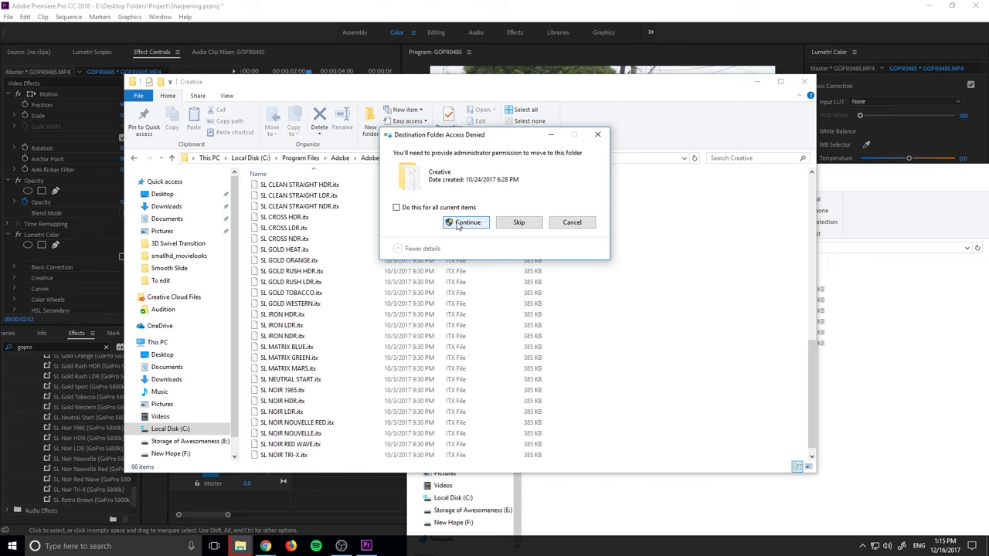
left_click(459, 228)
left_click(459, 228)
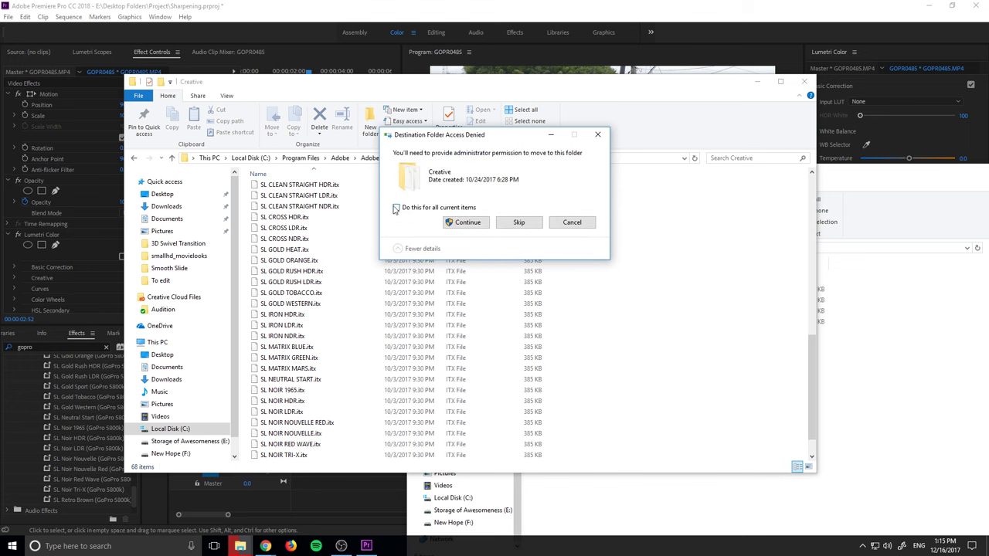
left_click(456, 225)
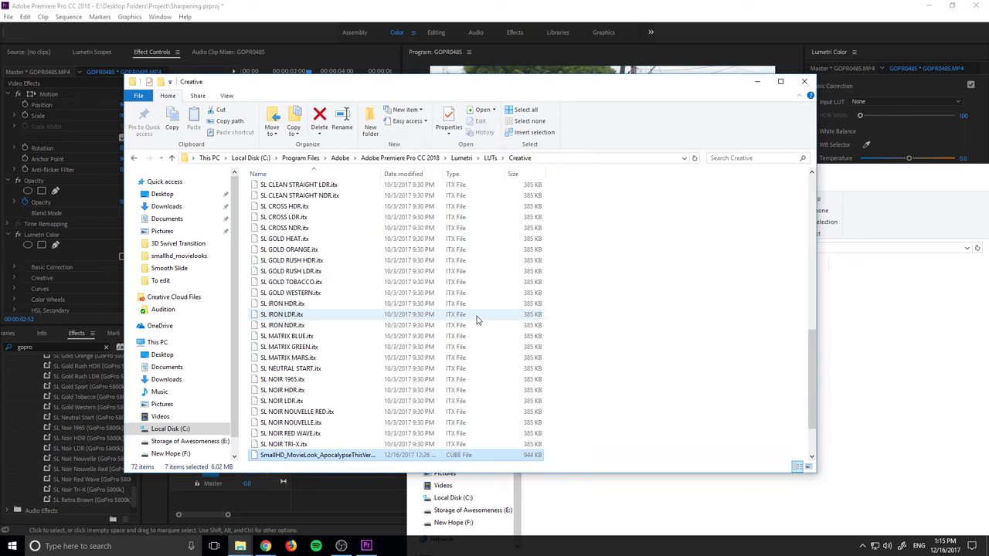
scroll(331, 305, "down", 2)
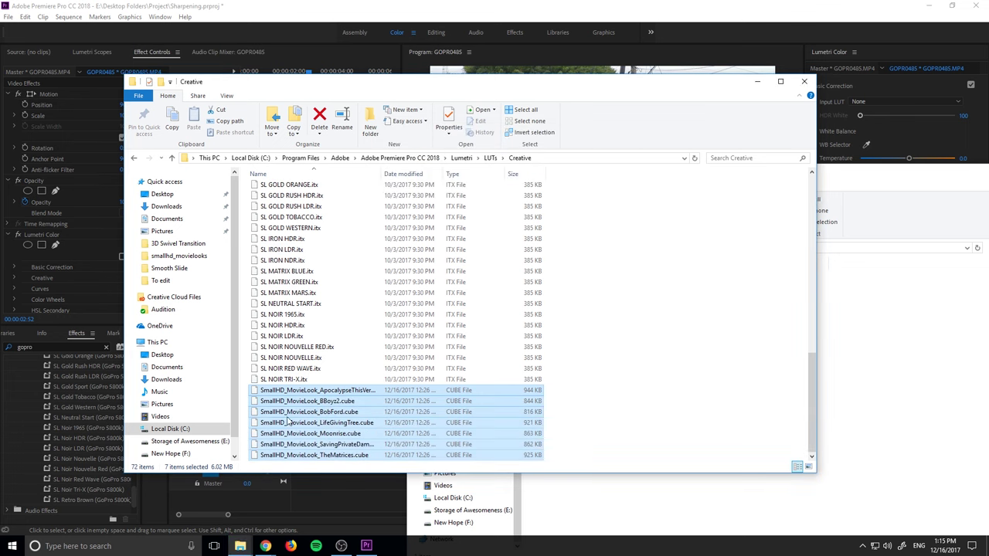
Put away the smallhd_movielooks and Creative folder windows to return to Premiere Pro
left_click(887, 318)
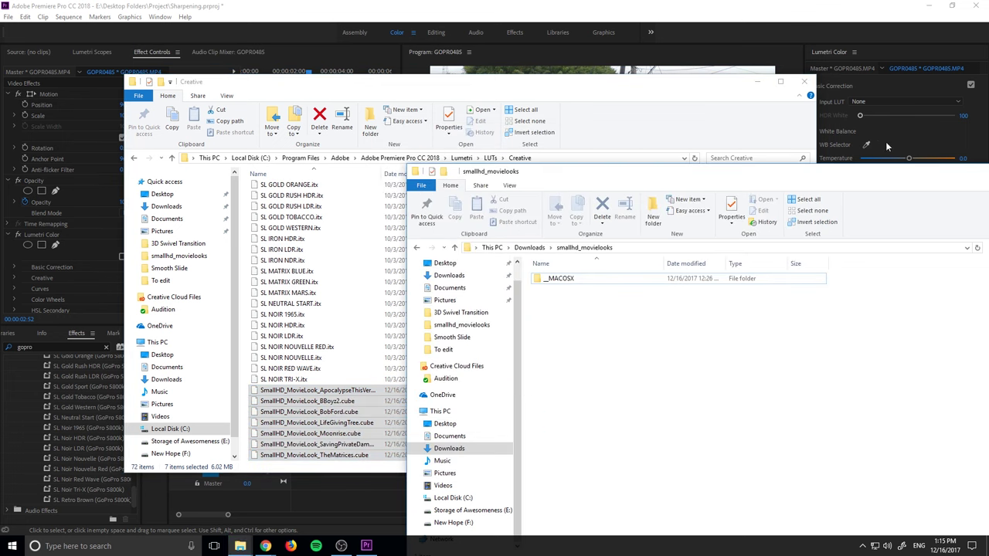
left_click(988, 171)
left_click(758, 82)
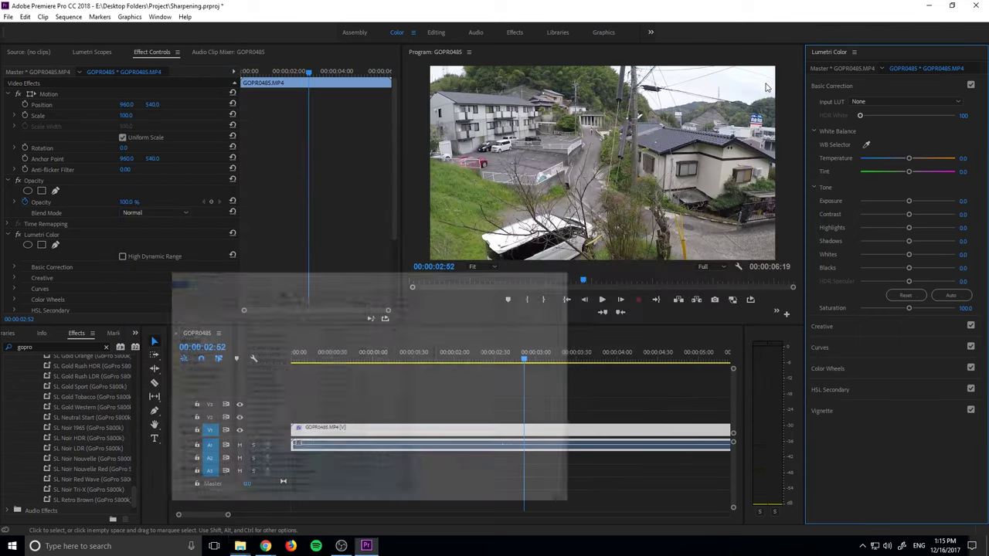
Look for the added SmallHD LUTs in the Creative Look list and choose SL NOIR NOUVELLE
left_click(860, 336)
left_click(876, 121)
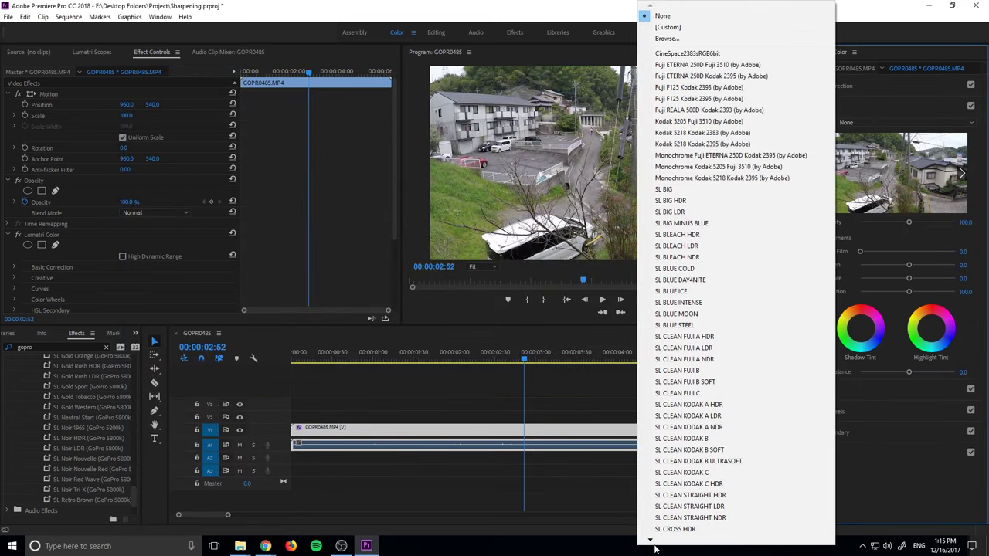
mouse_move(652, 542)
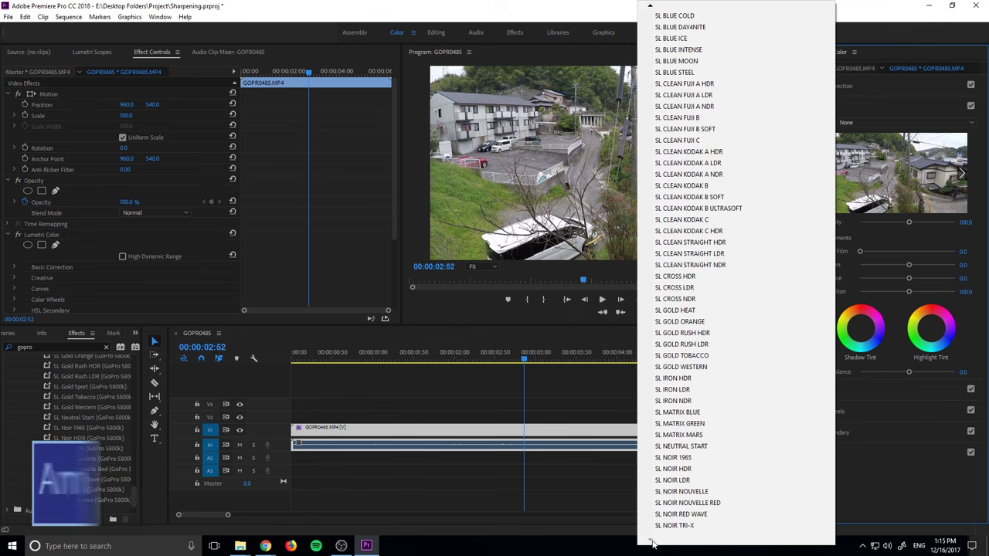
left_click(681, 491)
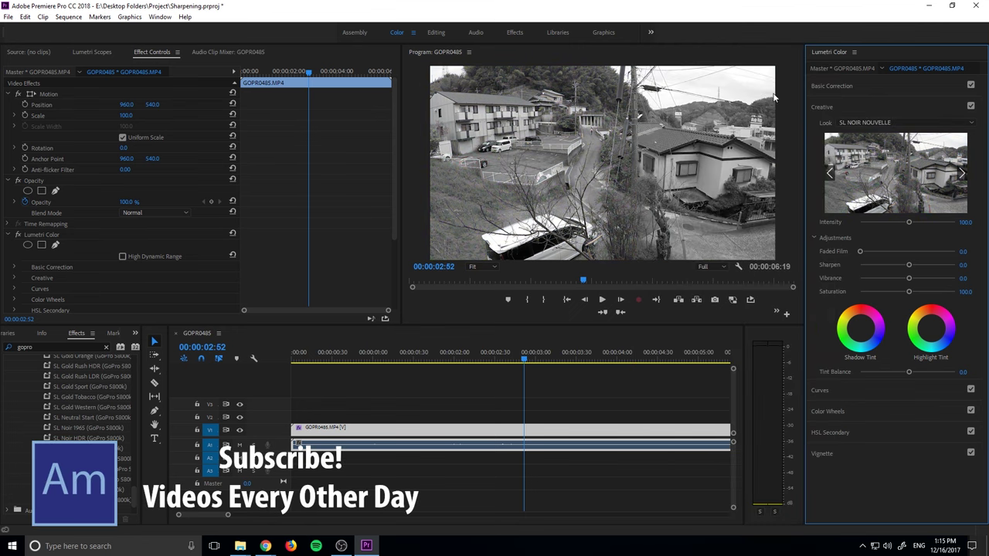
Restart Premiere Pro without saving the project changes and reopen the recent Sharpening project
left_click(489, 282)
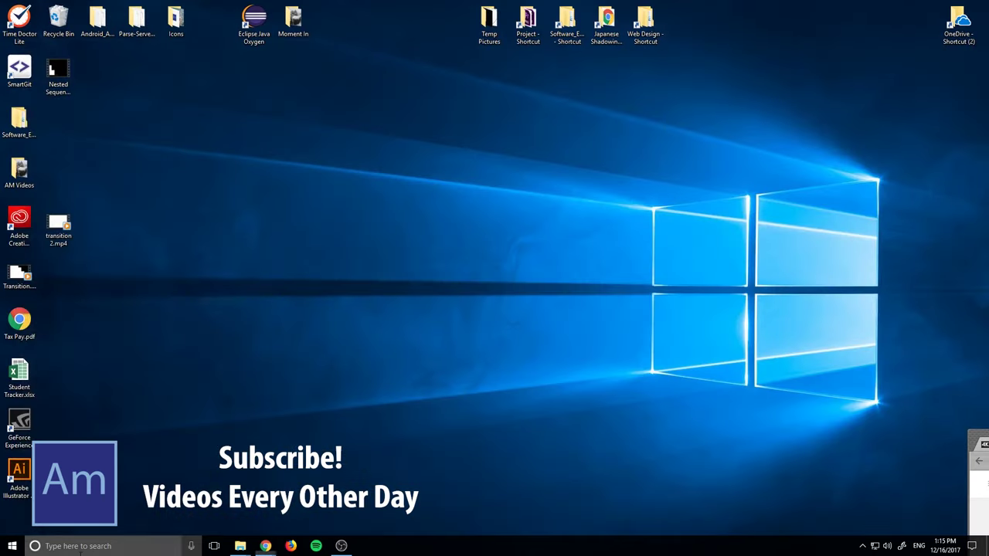
left_click(83, 546)
type("premiere")
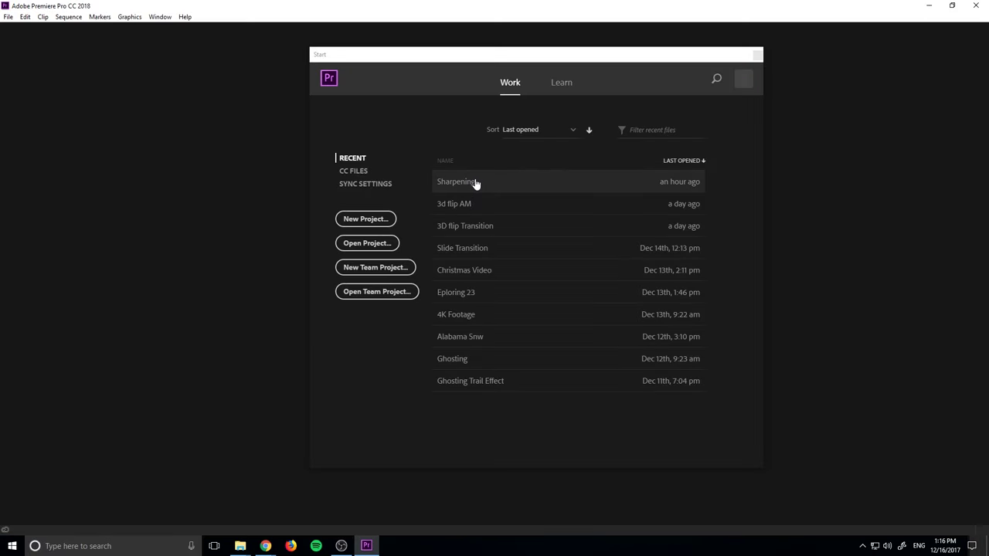
left_click(475, 181)
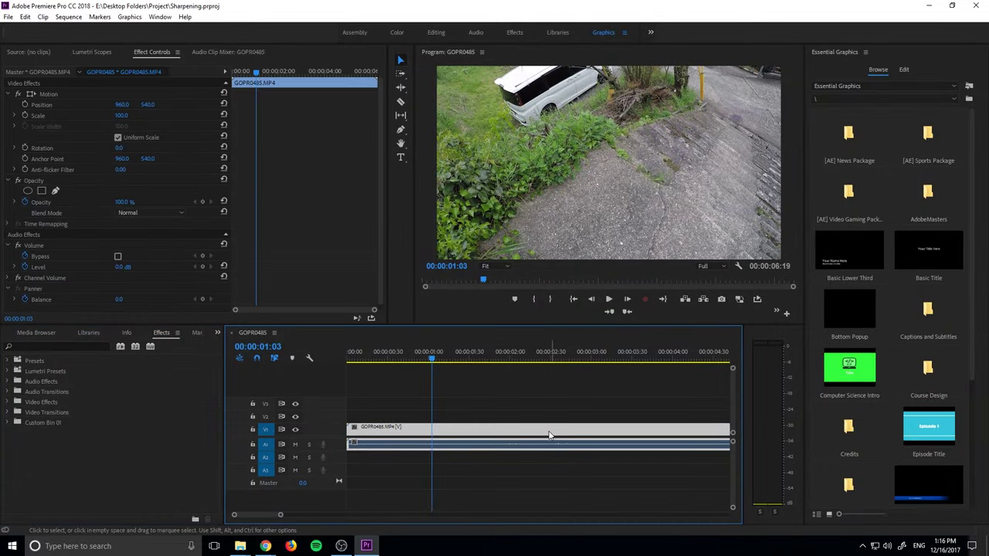
Switch to the Color workspace and set the clip's Creative Look to SmallHD_MovieLook_BBoyz2
left_click(396, 33)
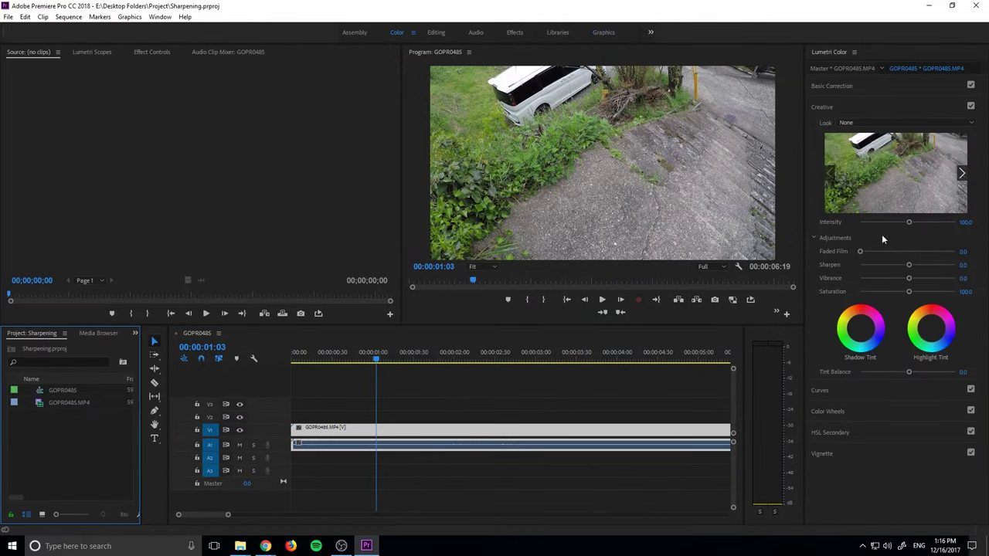
left_click(880, 124)
mouse_move(651, 542)
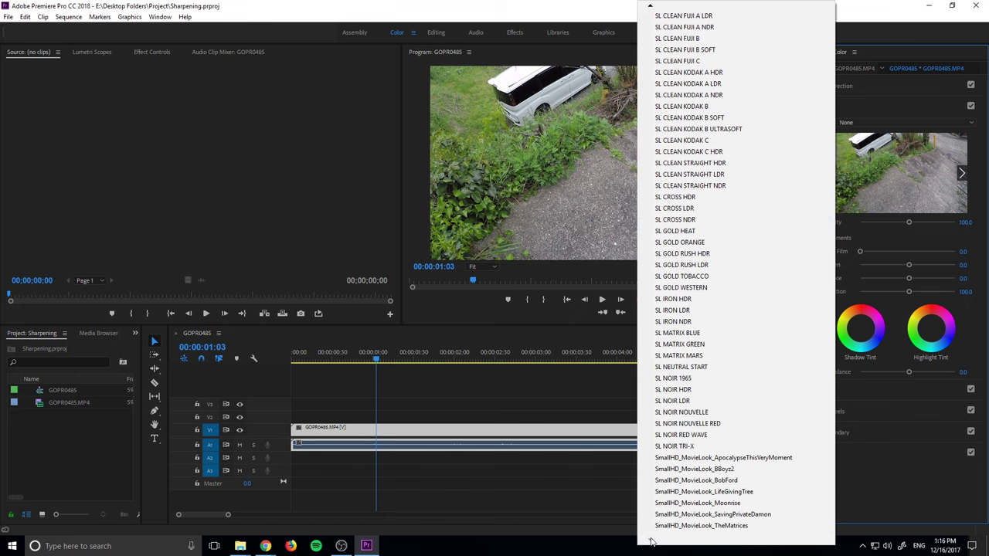
left_click(693, 469)
Review the SmallHD entries in the Creative Look list, then close it and deselect the clip
left_click(872, 124)
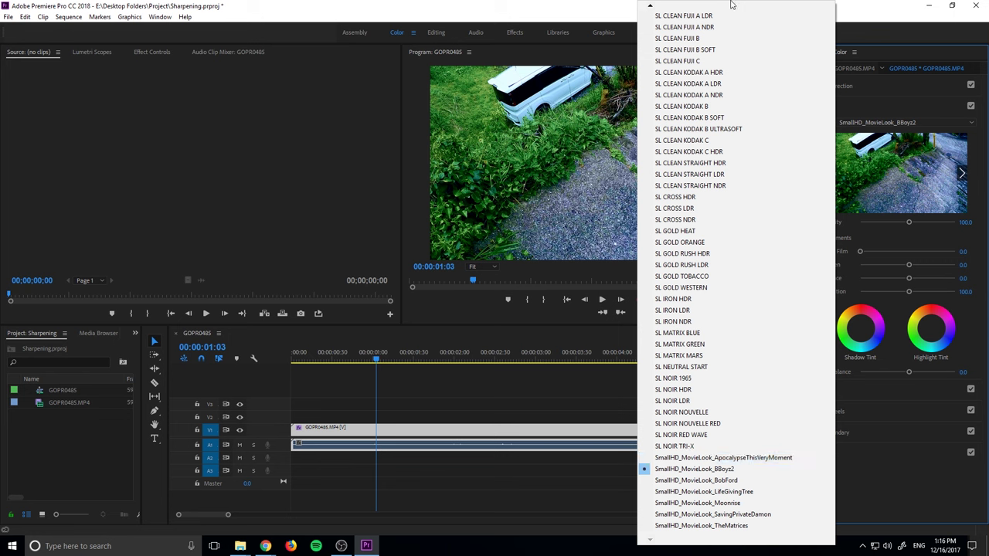
left_click(564, 501)
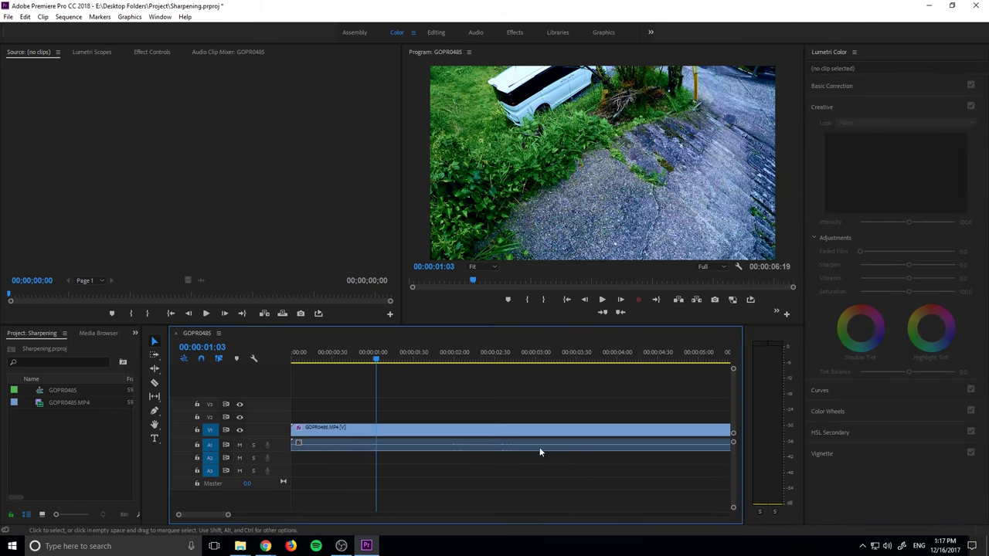
key("alt+Tab")
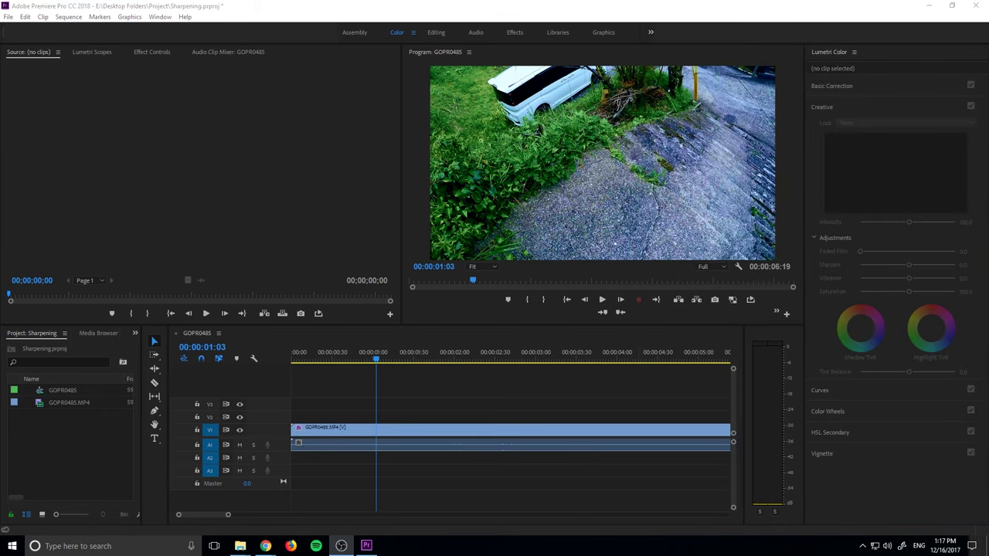